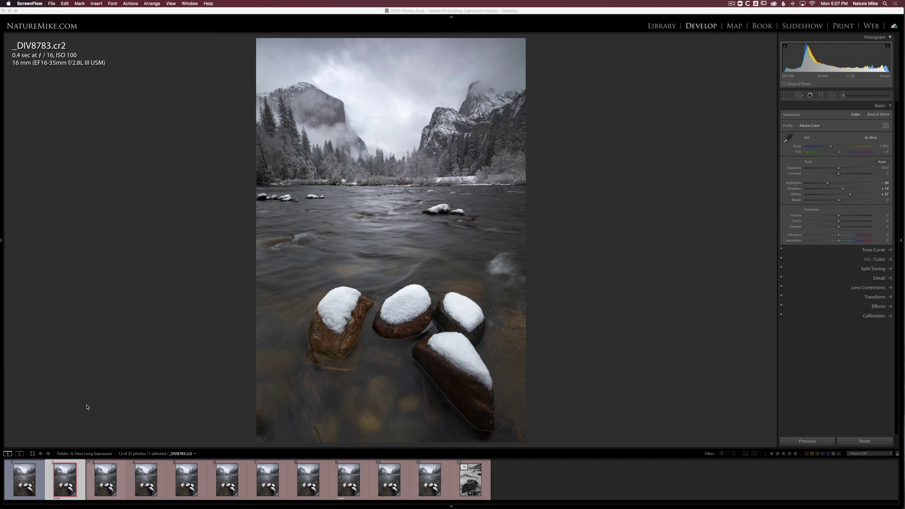
# Select _DIV8783 through frame 11 in the filmstrip, ten river exposures in all
pyautogui.keyDown('shift'); pyautogui.click(434, 479); pyautogui.keyUp('shift')
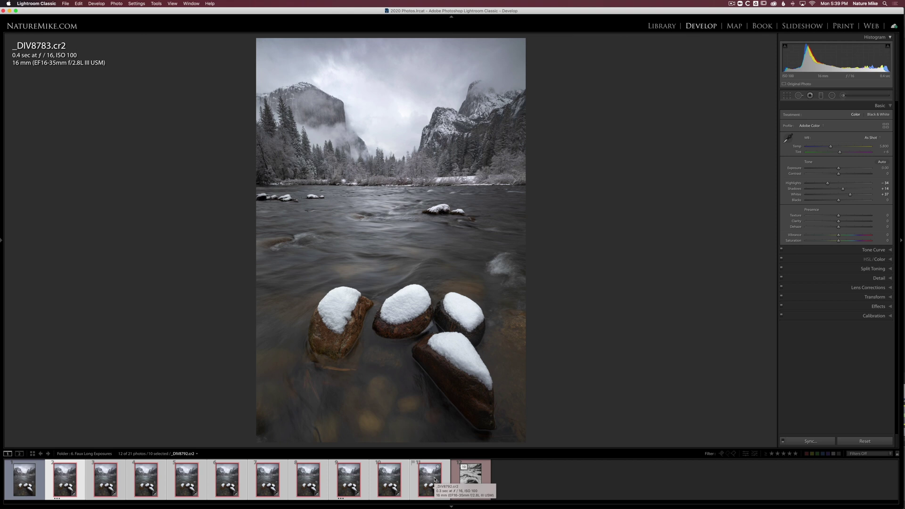
pyautogui.click(81, 480)
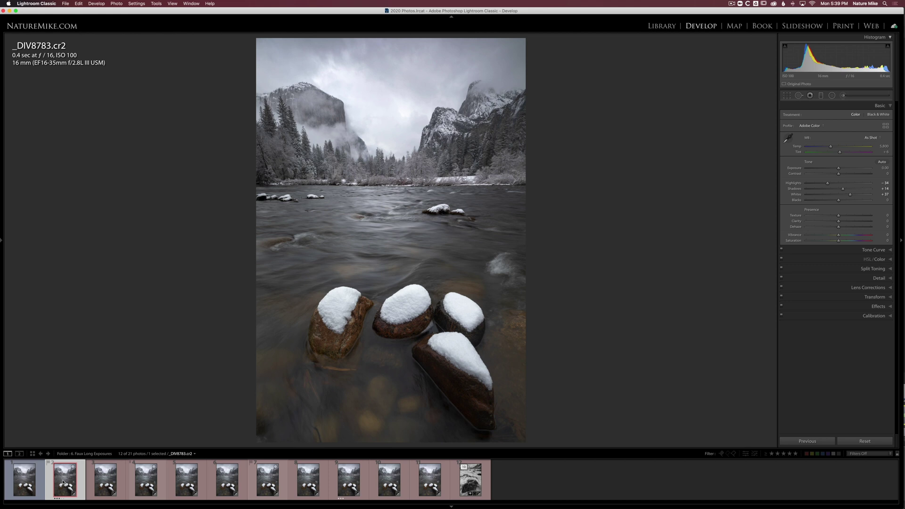
pyautogui.keyDown('shift'); pyautogui.click(430, 479); pyautogui.keyUp('shift')
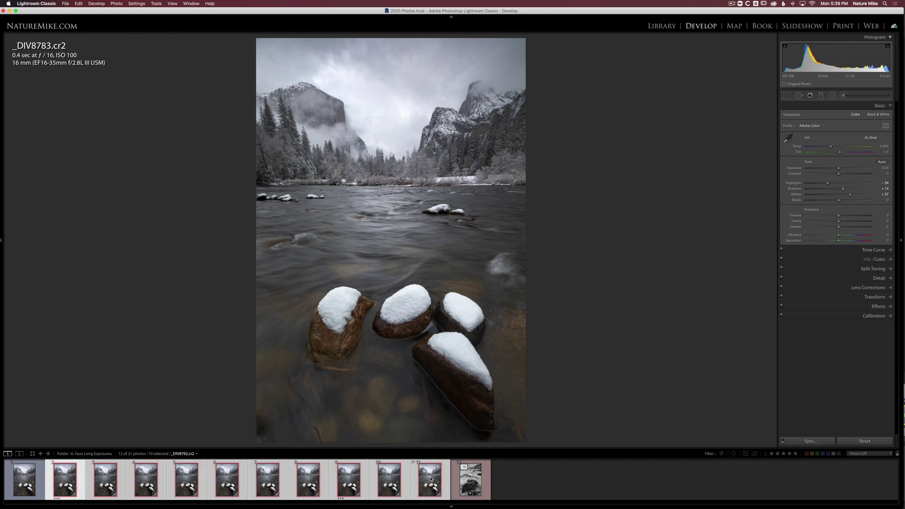
pyautogui.click(806, 441)
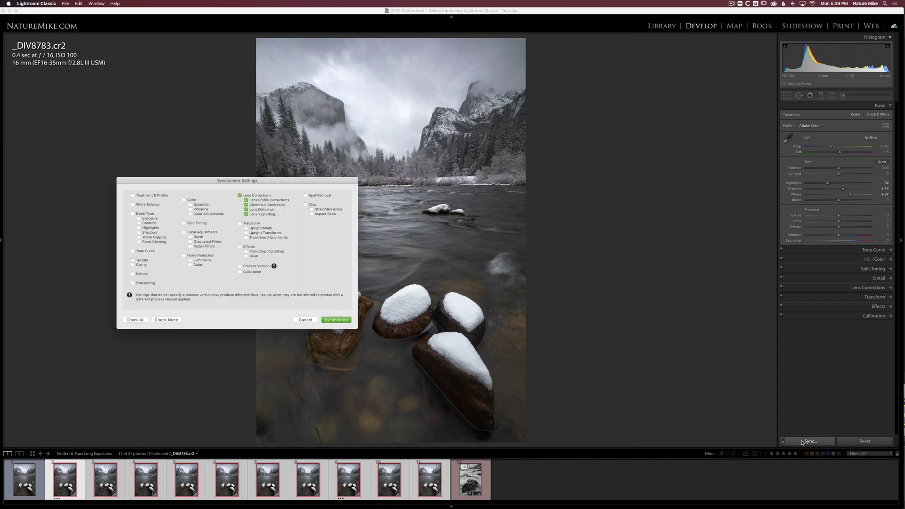
# Check all develop settings and synchronize _DIV8783's edits to the other nine exposures
pyautogui.click(135, 320)
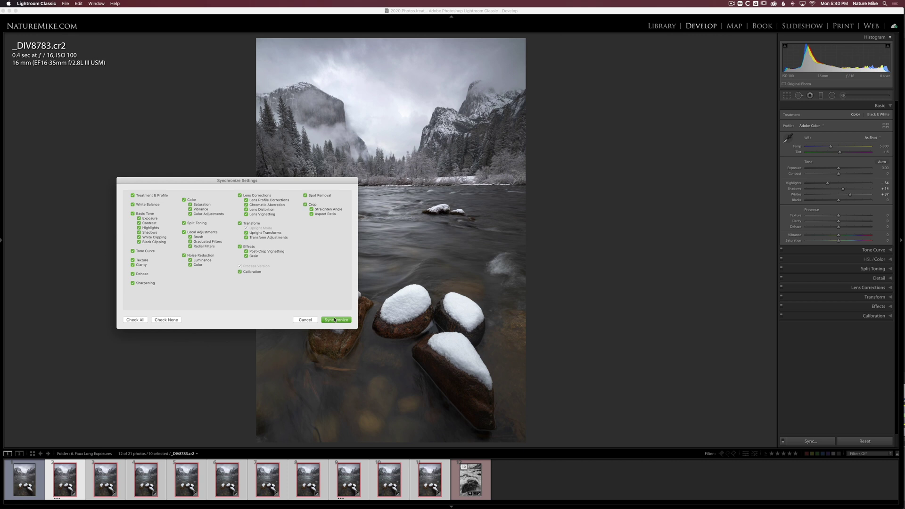
pyautogui.click(309, 320)
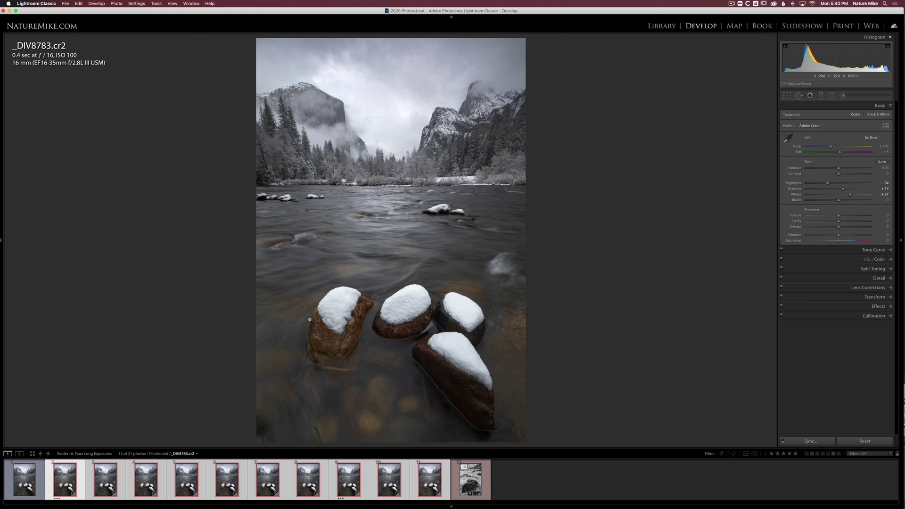
# Open the ten synchronized exposures as stacked layers in one Photoshop document
pyautogui.rightClick(232, 484)
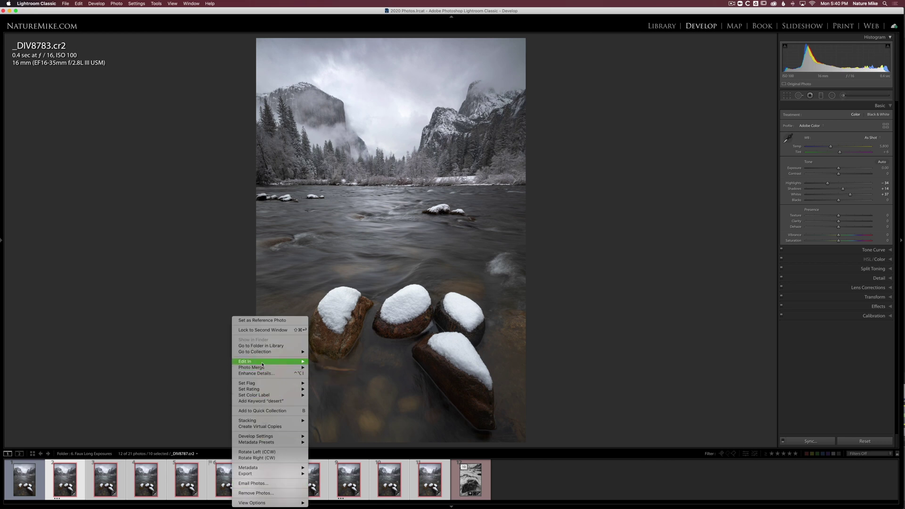
pyautogui.moveTo(262, 364)
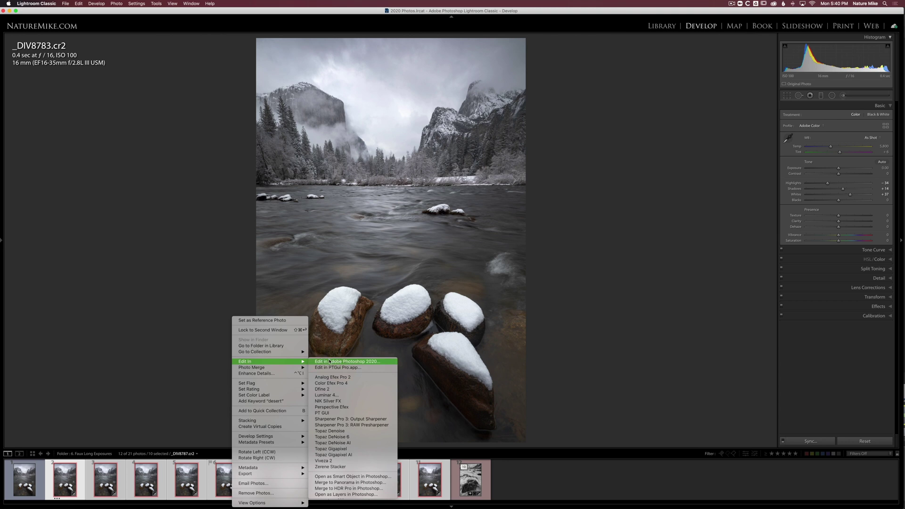
pyautogui.click(351, 495)
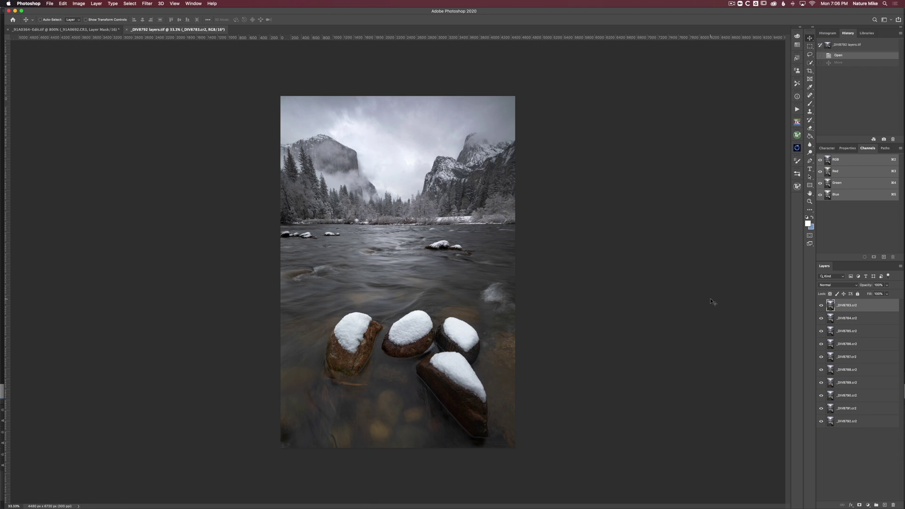
# Select all ten exposure layers and convert them into the _DIV8783.cr2 Smart Object
pyautogui.keyDown('shift'); pyautogui.click(859, 425); pyautogui.keyUp('shift')
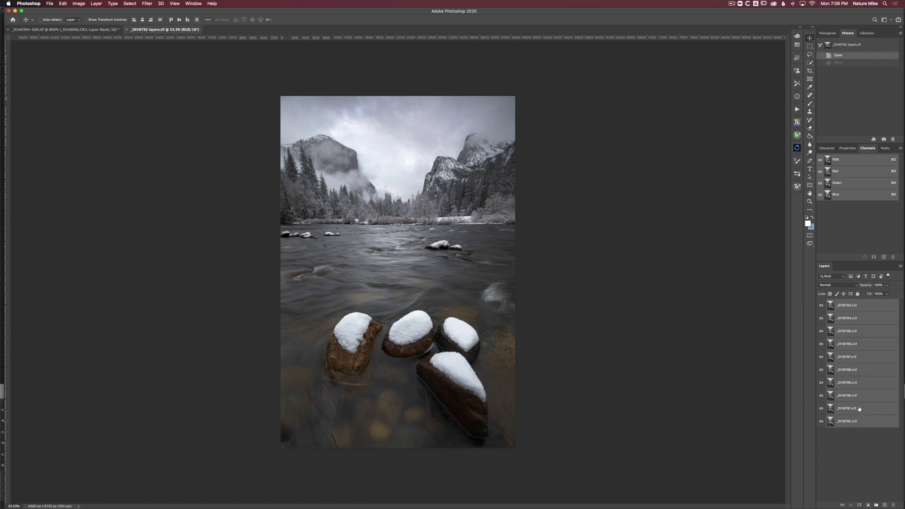
pyautogui.rightClick(865, 358)
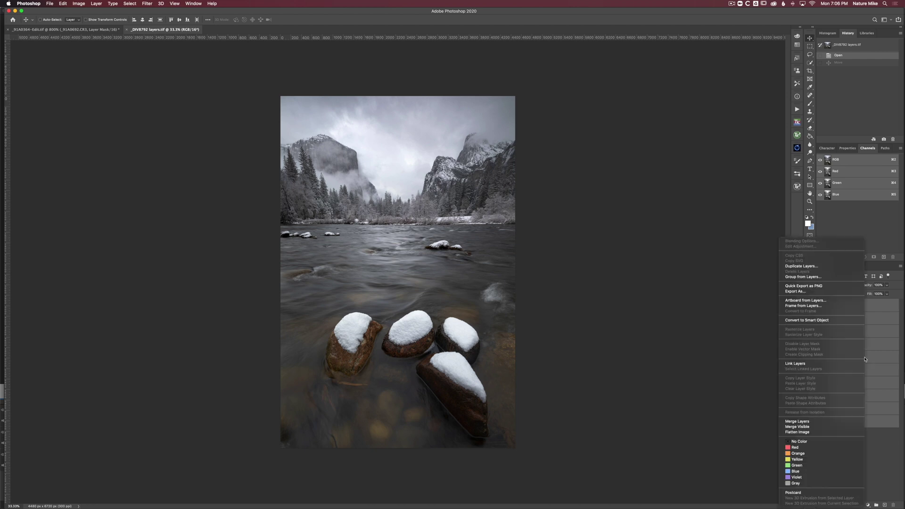
pyautogui.click(800, 323)
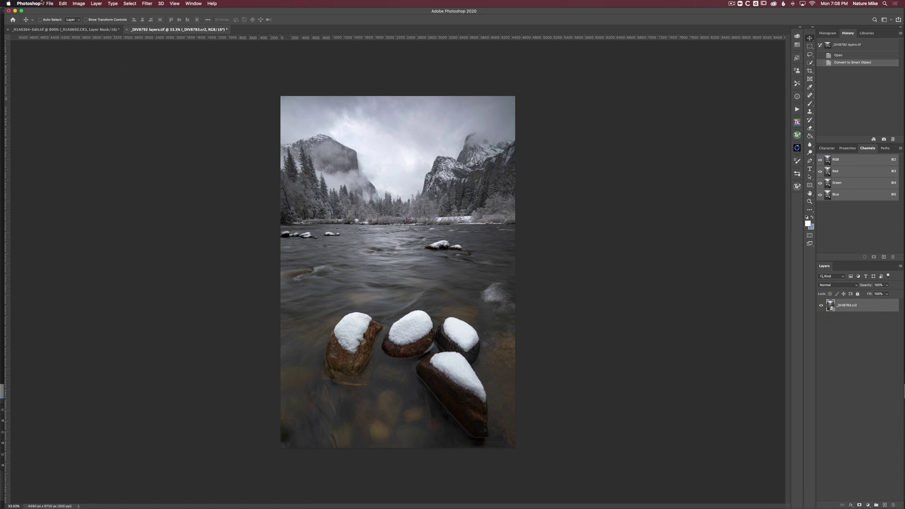
# Set the Smart Object's stack mode to Mean to average the ten exposures
pyautogui.click(100, 4)
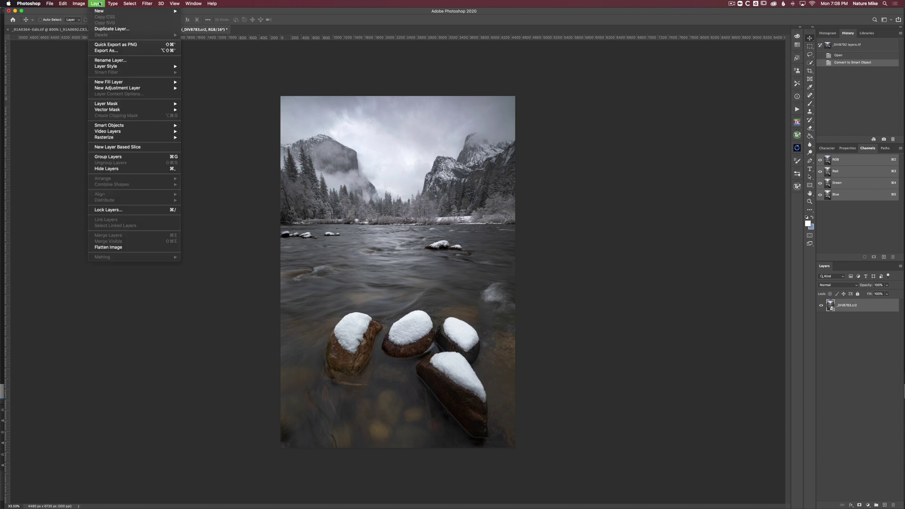
pyautogui.moveTo(122, 126)
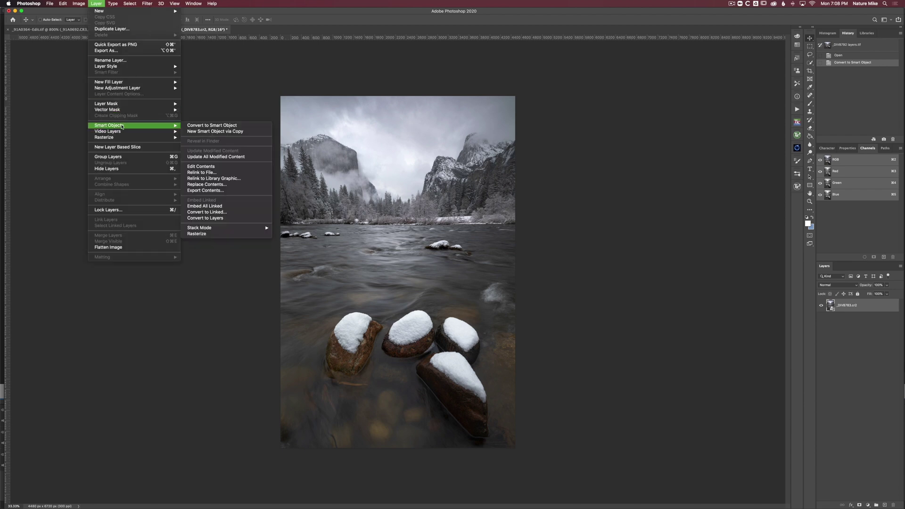
pyautogui.moveTo(242, 230)
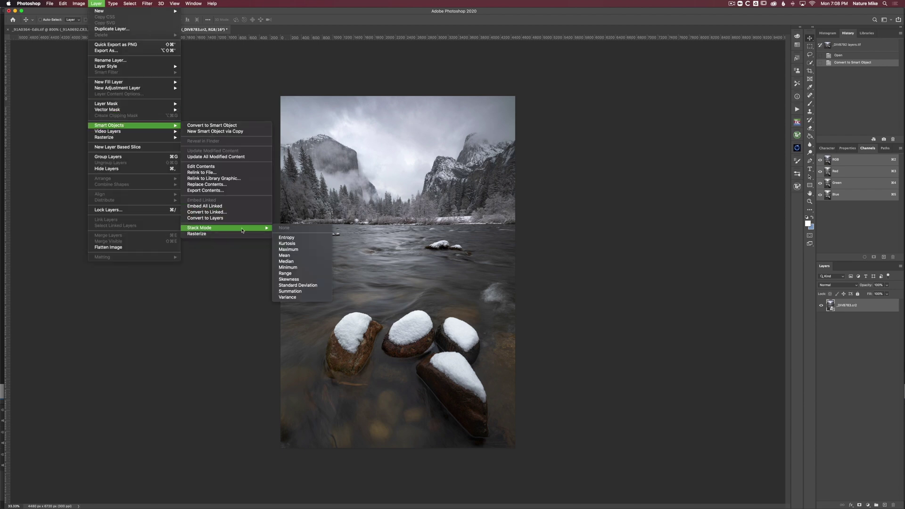
pyautogui.click(304, 258)
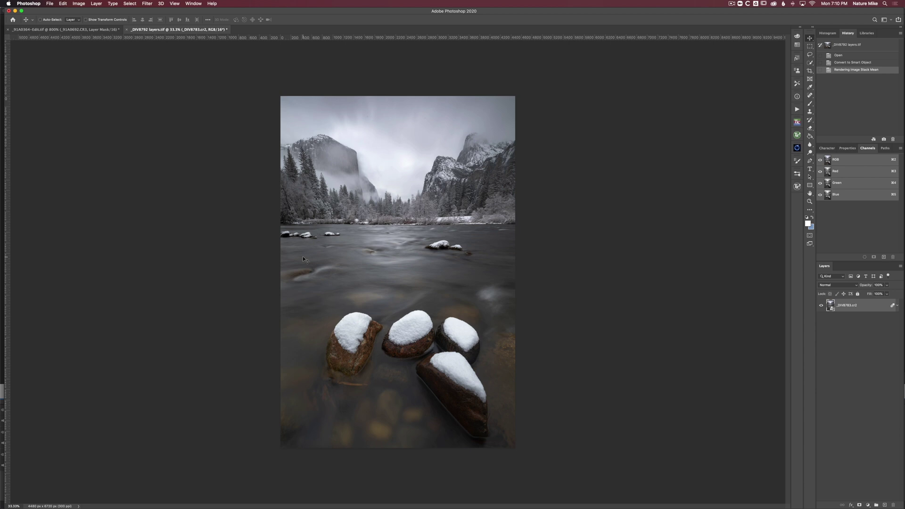
pyautogui.scroll(4, 303, 256)
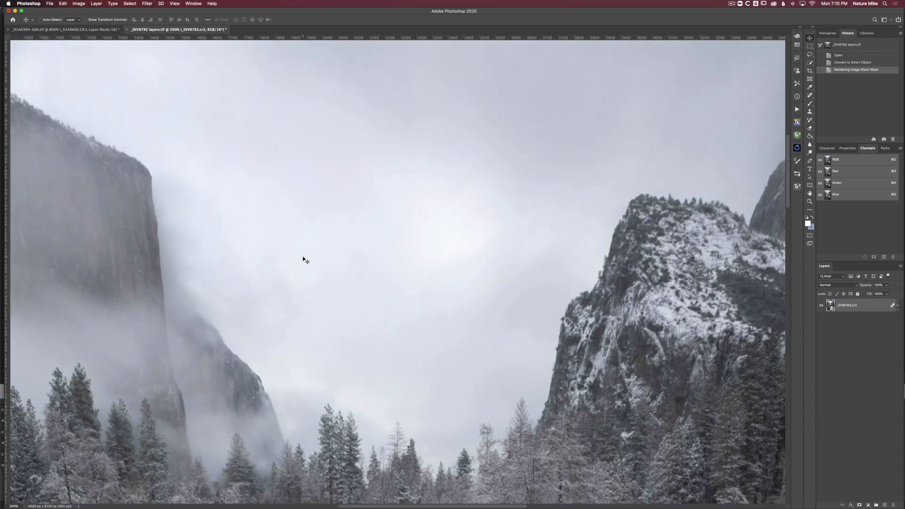
pyautogui.hscroll(15, 302, 256)
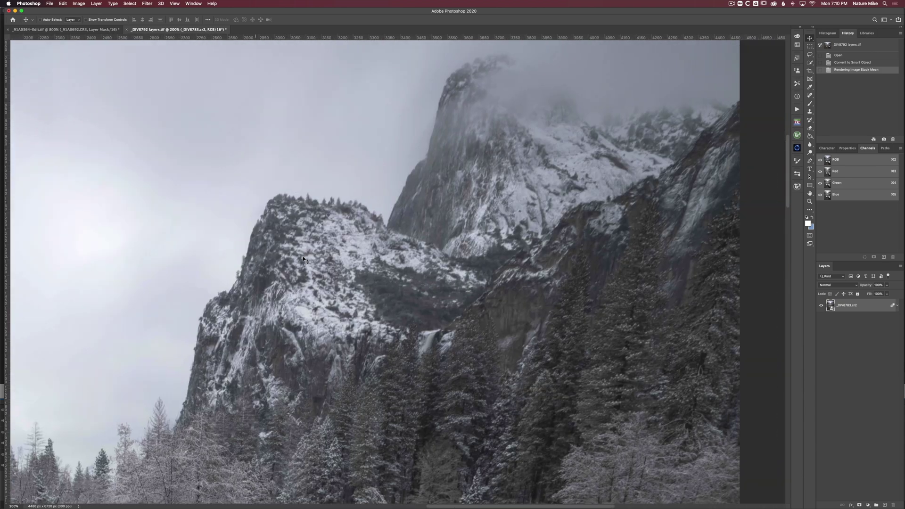
pyautogui.scroll(-10, 302, 258)
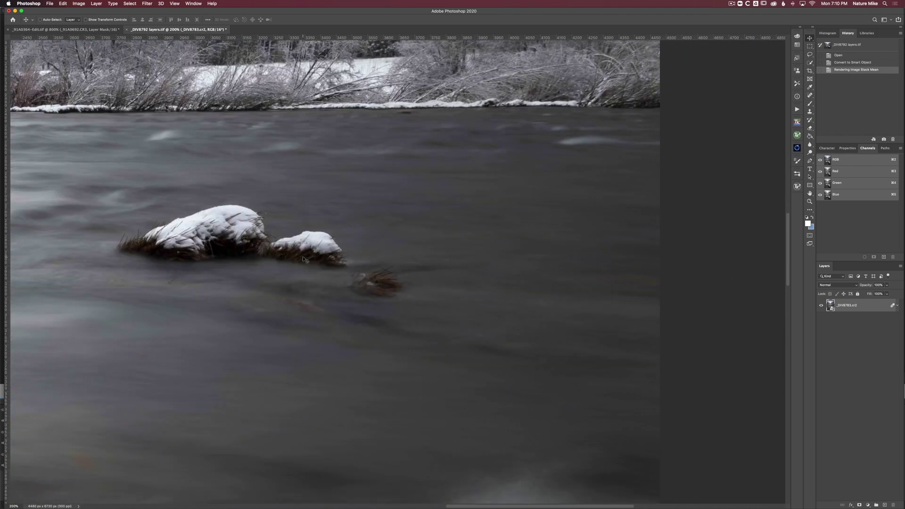
pyautogui.scroll(-12, 304, 260)
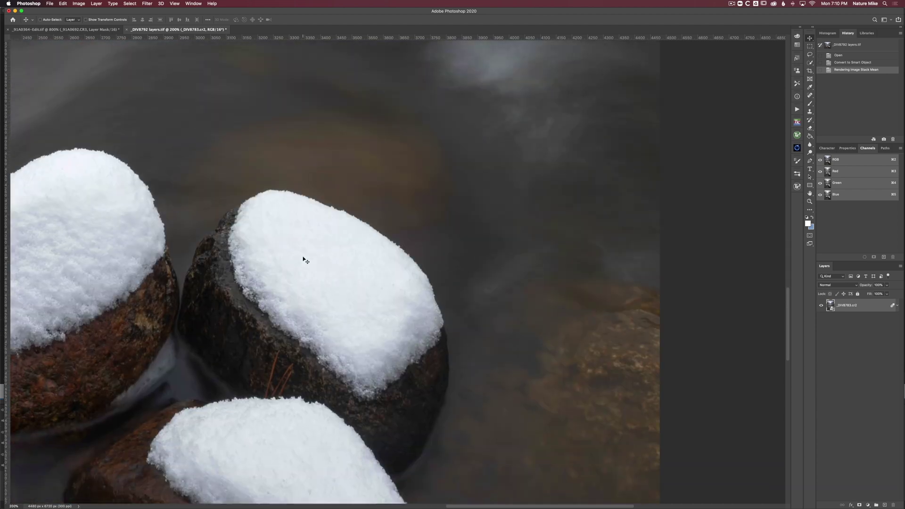
pyautogui.hscroll(-7, 304, 260)
pyautogui.scroll(-5, 304, 260)
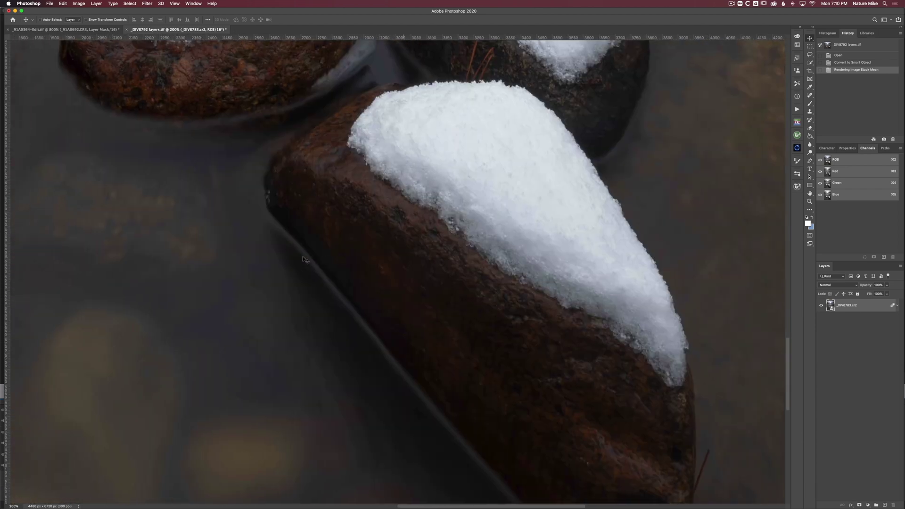
pyautogui.hscroll(-8, 304, 259)
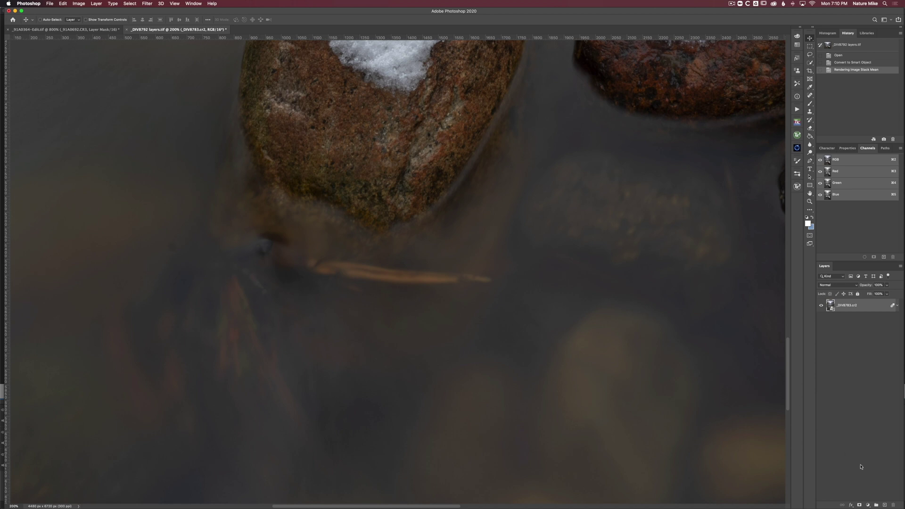
# Add an empty cleanup layer and set the Clone Stamp to about 17% opacity
pyautogui.click(885, 505)
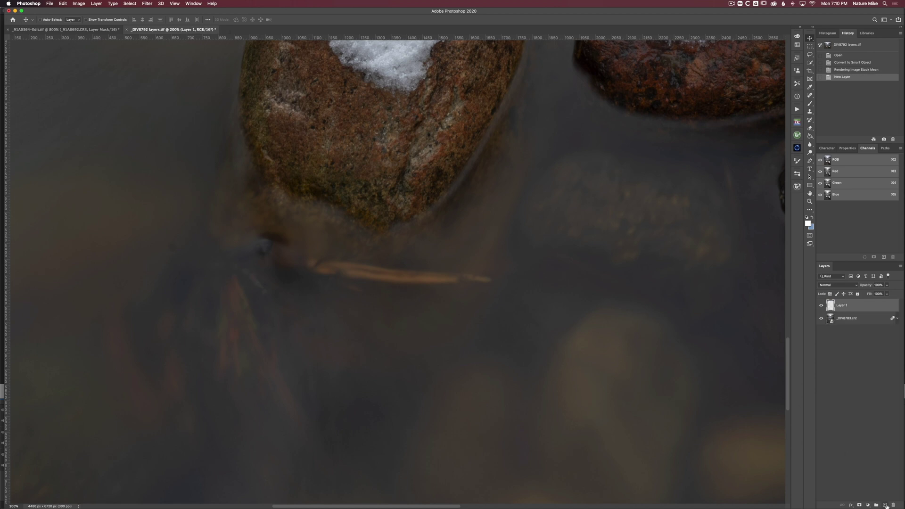
pyautogui.click(810, 112)
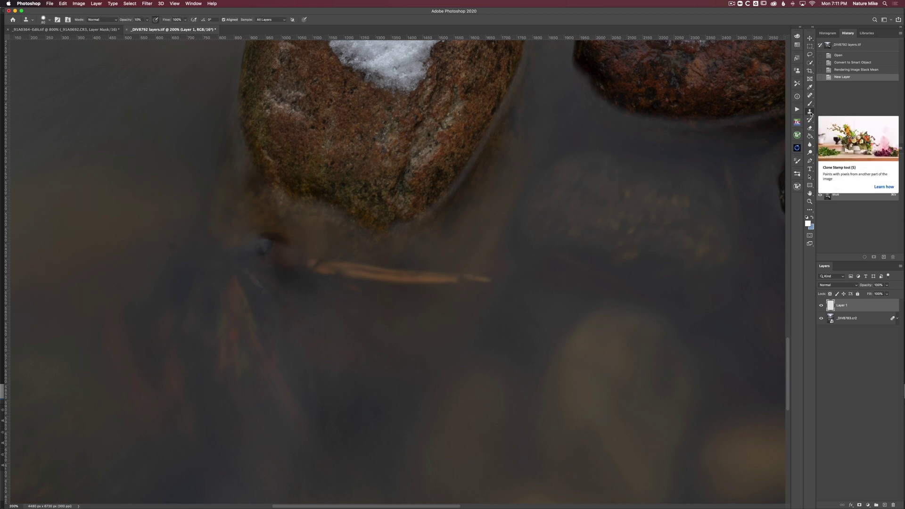
pyautogui.click(147, 19)
pyautogui.moveTo(145, 29); pyautogui.dragTo(149, 29)
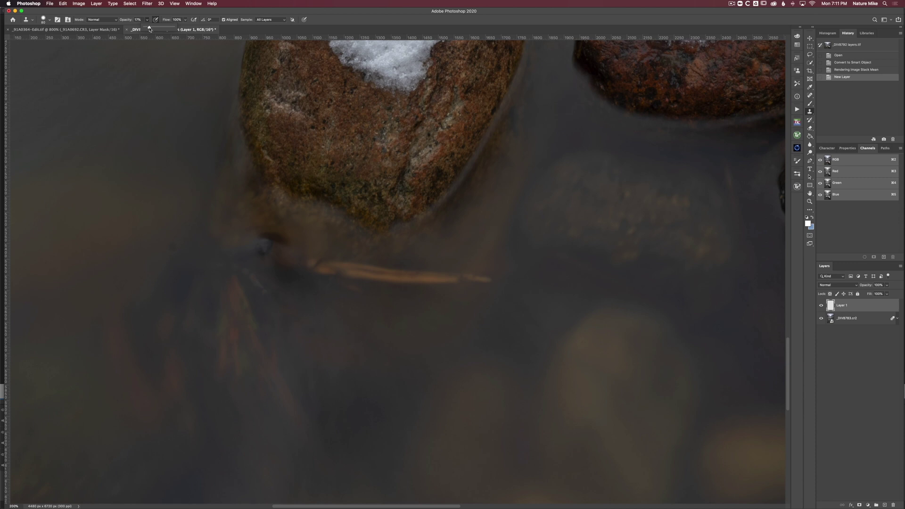
pyautogui.hscroll(1, 256, 283)
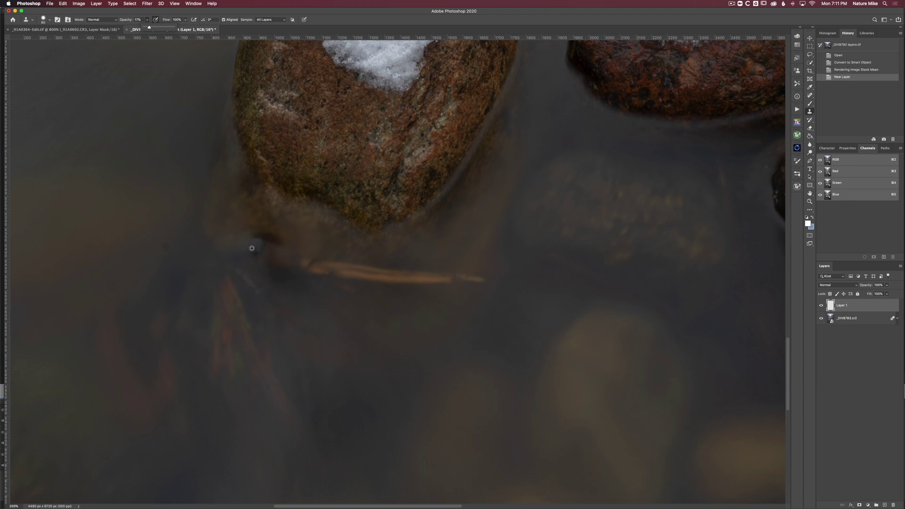
# Clone clean water at 10% opacity over the dark blotches by the rock and twig
pyautogui.keyDown('alt'); pyautogui.click(233, 221); pyautogui.keyUp('alt')
pyautogui.moveTo(255, 244)
pyautogui.mouseDown()
pyautogui.moveTo(246, 240)
pyautogui.moveTo(245, 250)
pyautogui.moveTo(273, 254)
pyautogui.moveTo(214, 238)
pyautogui.mouseUp()
pyautogui.press('1')
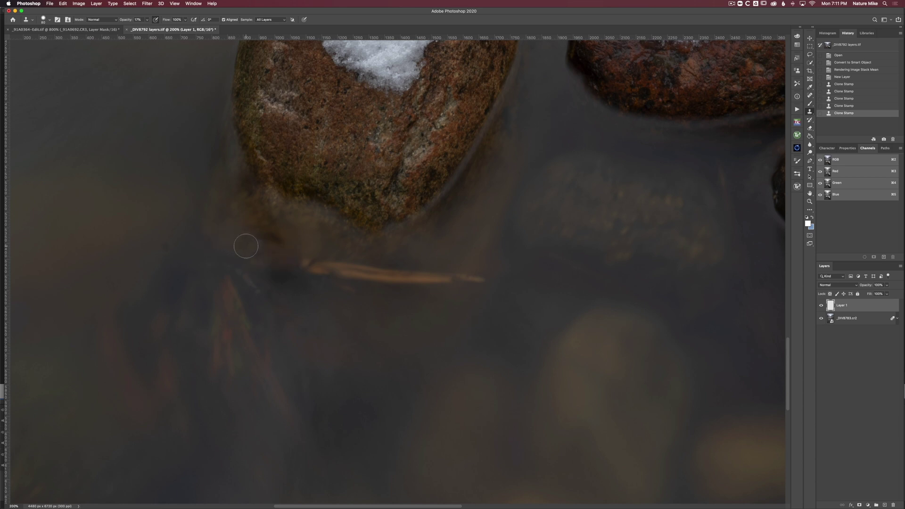
pyautogui.moveTo(246, 239)
pyautogui.mouseDown()
pyautogui.moveTo(298, 249)
pyautogui.moveTo(236, 238)
pyautogui.mouseUp()
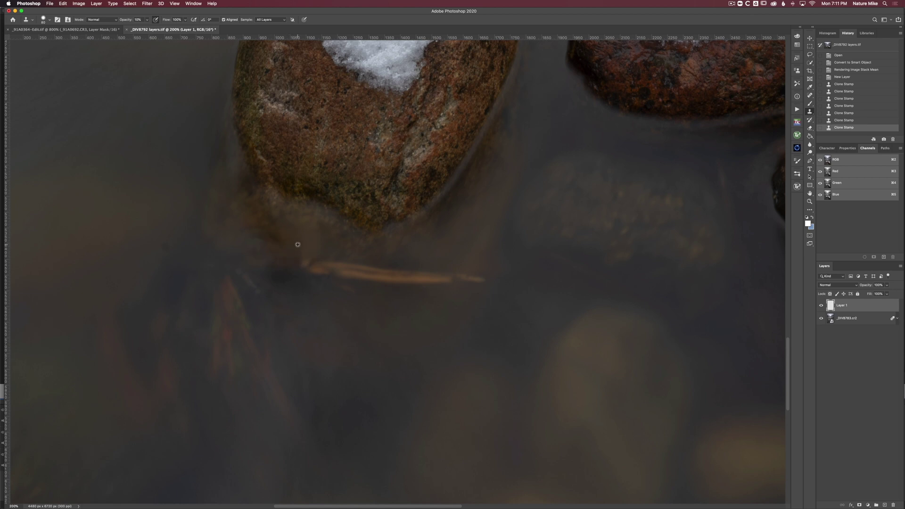
pyautogui.moveTo(276, 244)
pyautogui.mouseDown()
pyautogui.moveTo(251, 240)
pyautogui.moveTo(276, 245)
pyautogui.moveTo(238, 235)
pyautogui.moveTo(262, 248)
pyautogui.moveTo(238, 233)
pyautogui.moveTo(282, 247)
pyautogui.moveTo(219, 222)
pyautogui.moveTo(242, 232)
pyautogui.mouseUp()
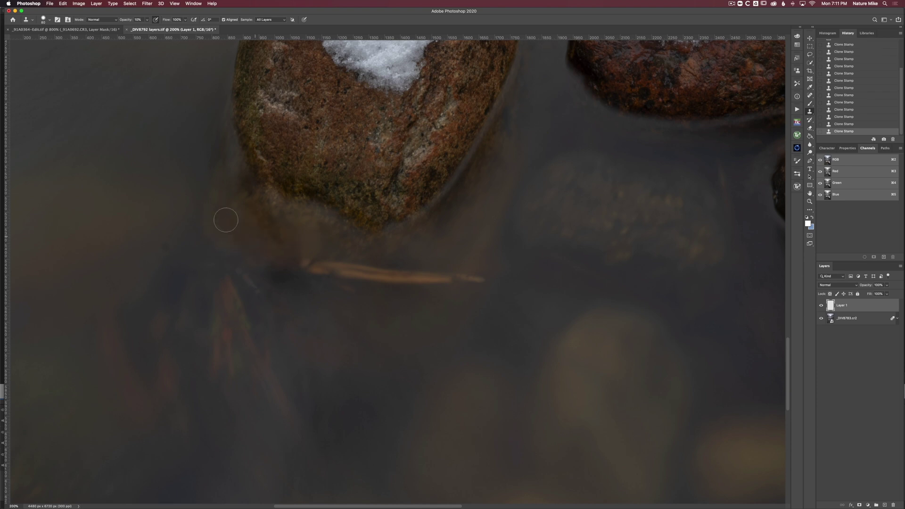
pyautogui.scroll(-2, 244, 184)
pyautogui.hscroll(-1, 244, 184)
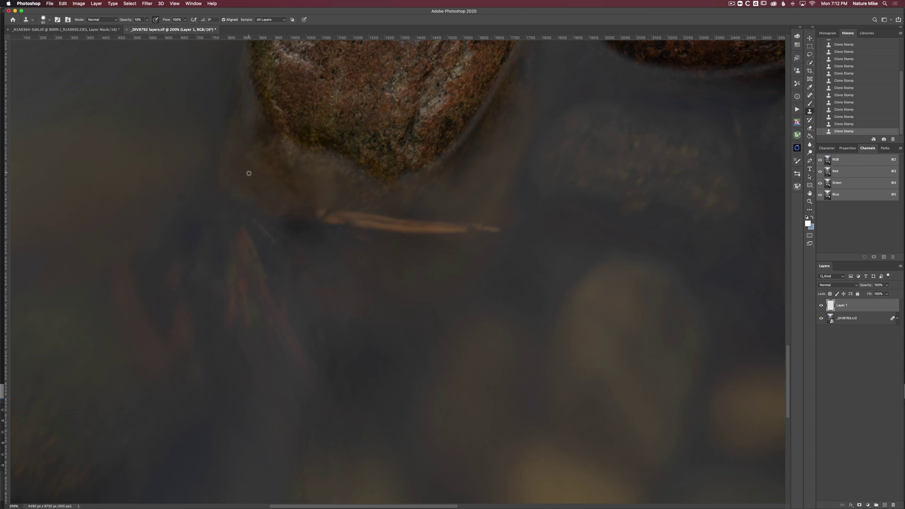
pyautogui.keyDown('alt'); pyautogui.click(249, 173); pyautogui.keyUp('alt')
pyautogui.moveTo(254, 186)
pyautogui.mouseDown()
pyautogui.moveTo(277, 196)
pyautogui.moveTo(242, 181)
pyautogui.moveTo(250, 198)
pyautogui.moveTo(309, 222)
pyautogui.moveTo(292, 236)
pyautogui.moveTo(286, 229)
pyautogui.moveTo(323, 256)
pyautogui.moveTo(307, 236)
pyautogui.moveTo(272, 227)
pyautogui.moveTo(315, 234)
pyautogui.moveTo(259, 224)
pyautogui.moveTo(318, 234)
pyautogui.moveTo(212, 206)
pyautogui.moveTo(339, 232)
pyautogui.moveTo(334, 226)
pyautogui.moveTo(430, 262)
pyautogui.mouseUp()
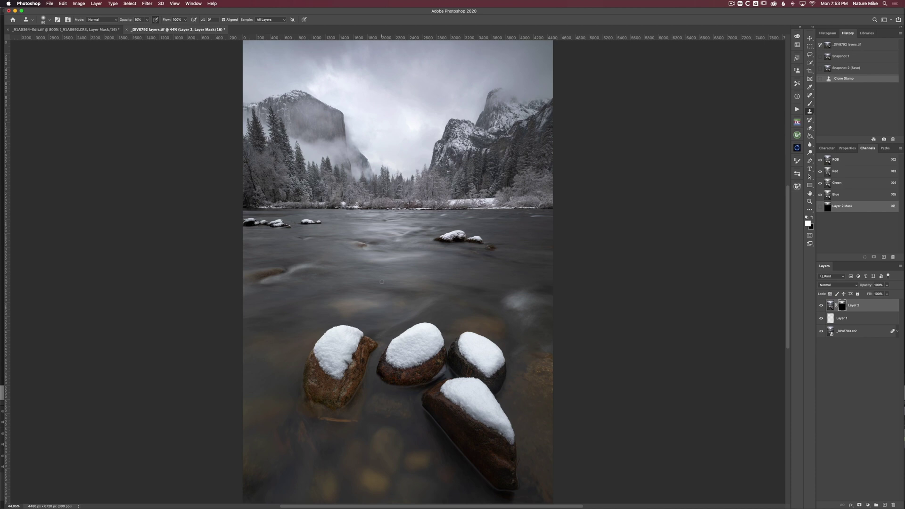
# Set the 83 px clone brush's hardness to 0% in the Brush Preset picker
pyautogui.click(49, 21)
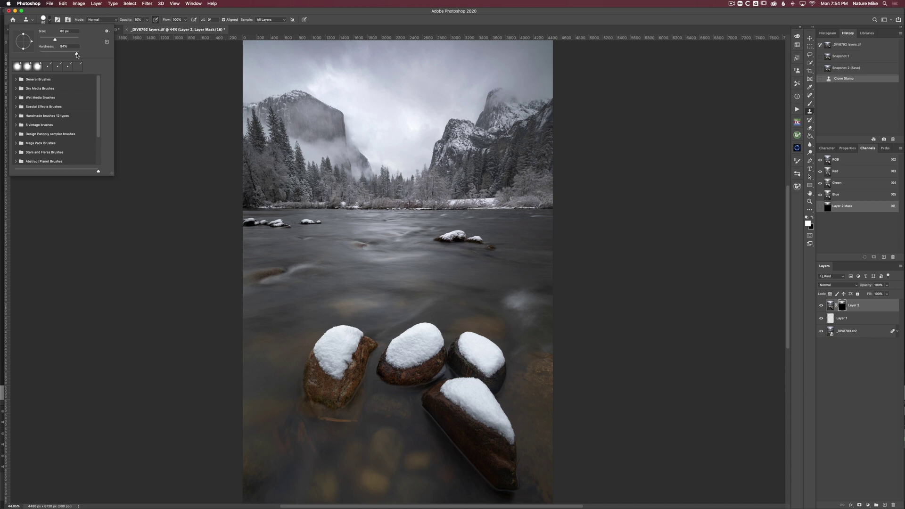
pyautogui.moveTo(77, 55); pyautogui.dragTo(40, 55)
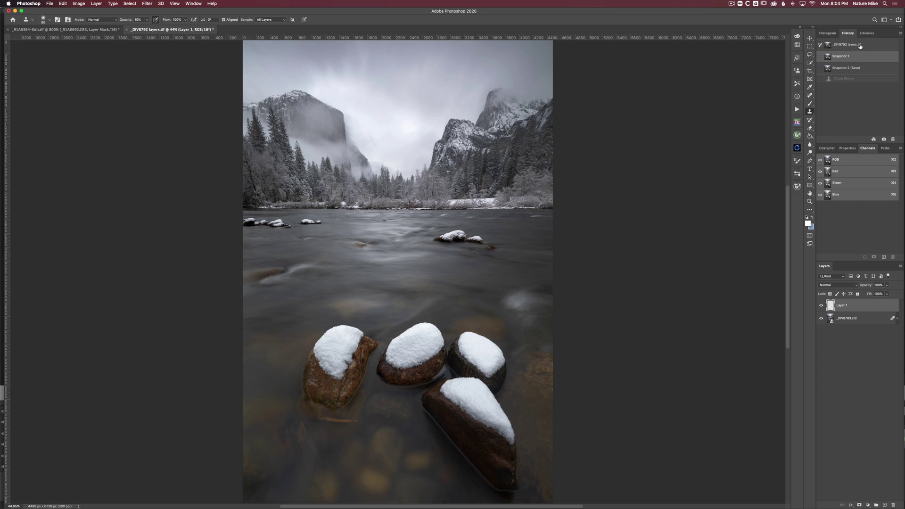
pyautogui.click(860, 45)
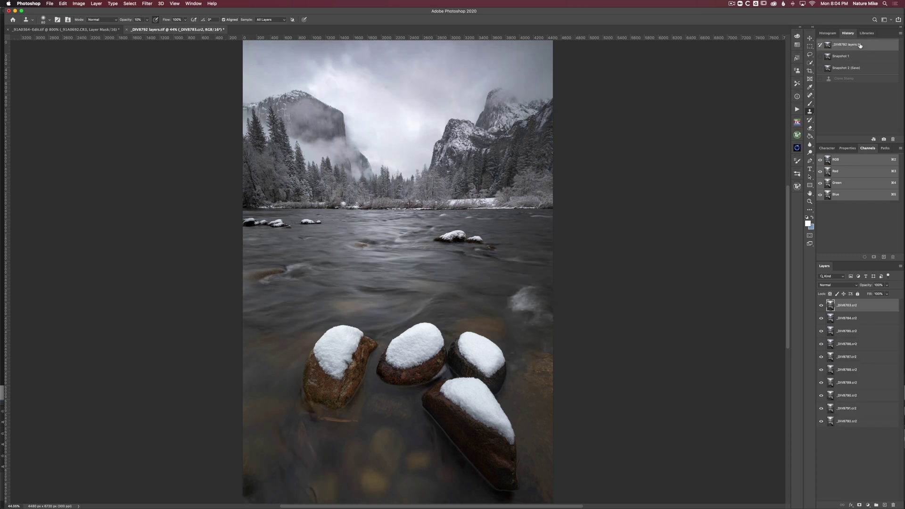
pyautogui.click(859, 57)
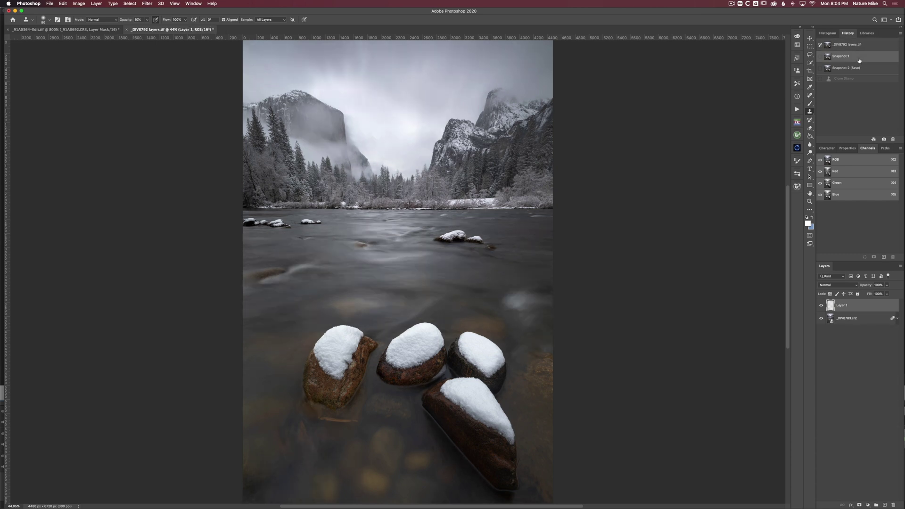